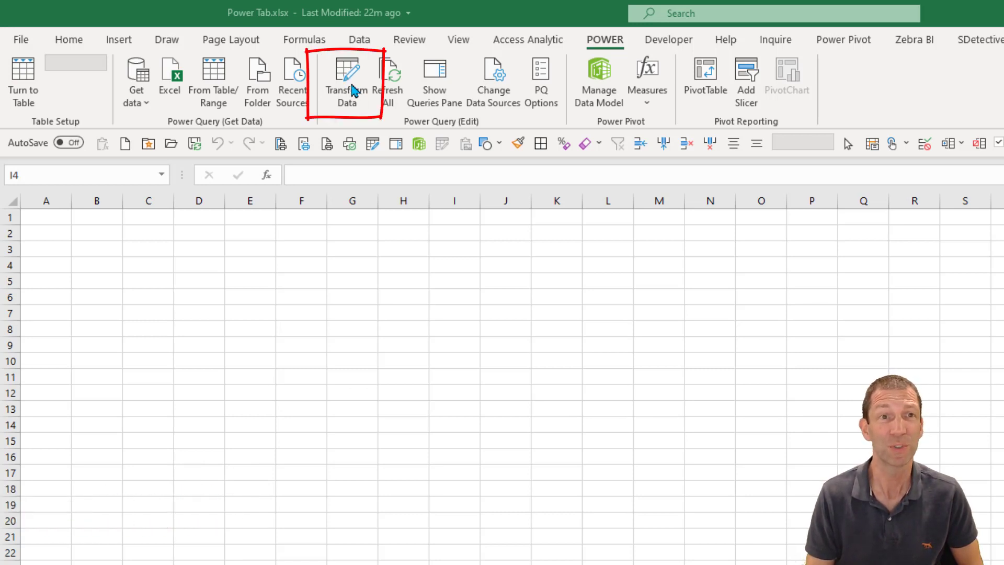
# Launch the Power Query editor, then bring up Excel's Customize the Ribbon options
pyautogui.click(347, 76)
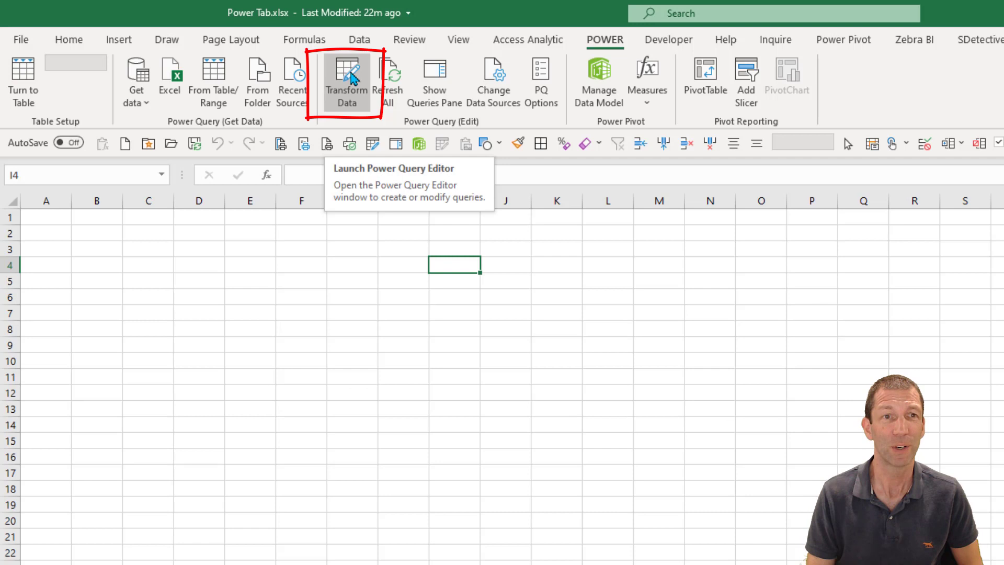
pyautogui.click(346, 76)
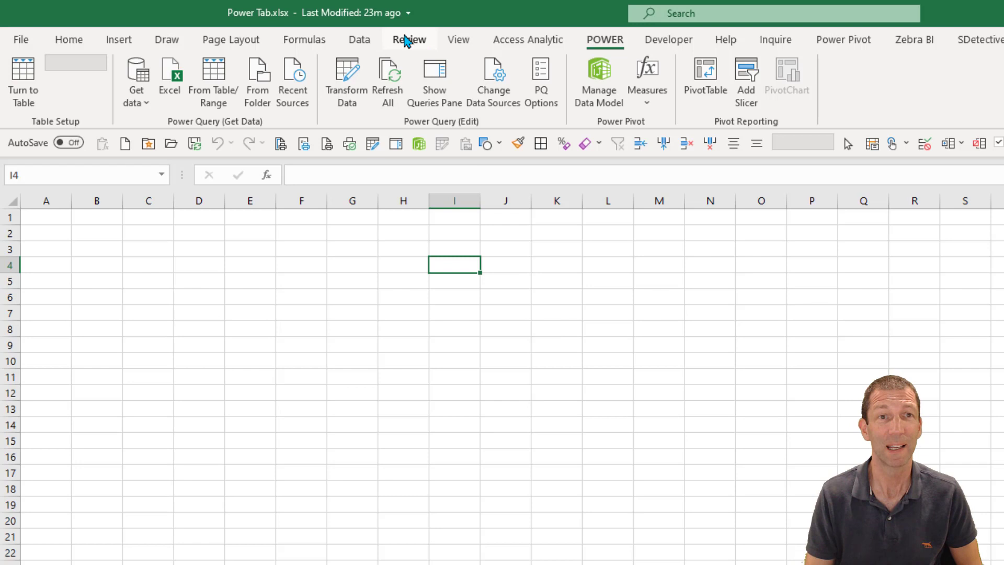
pyautogui.rightClick(407, 40)
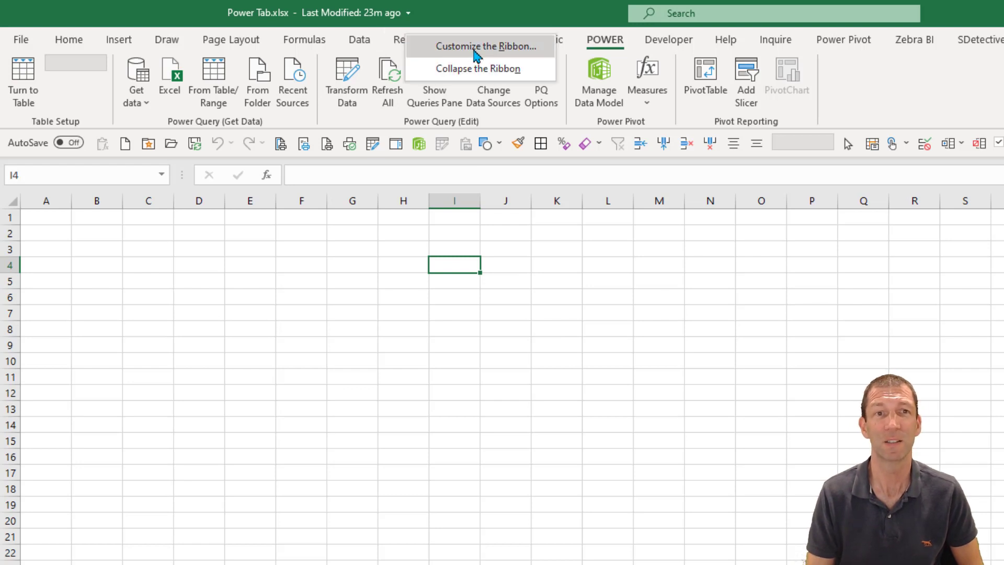
pyautogui.click(477, 49)
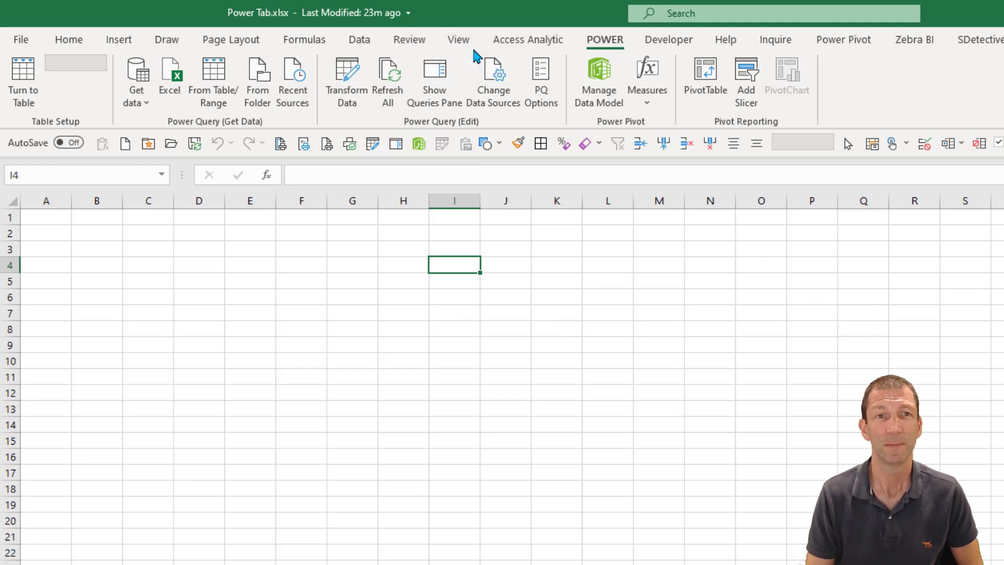
pyautogui.moveTo(683, 165)
pyautogui.mouseDown()
pyautogui.moveTo(563, 162)
pyautogui.moveTo(368, 38)
pyautogui.mouseUp()
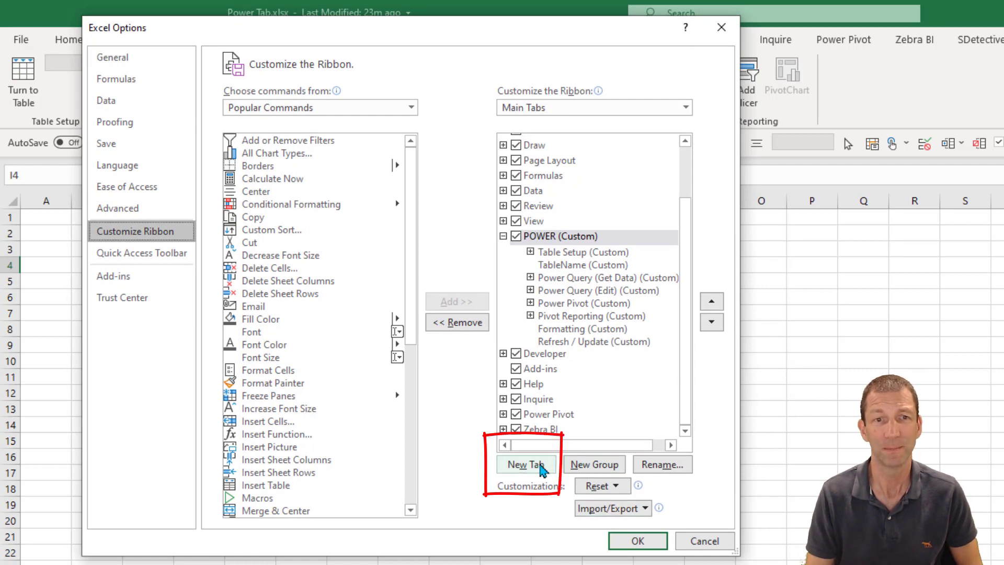
# Add two new custom ribbon tabs and rename the second one to 'PQ Demo'
pyautogui.click(541, 468)
pyautogui.click(541, 467)
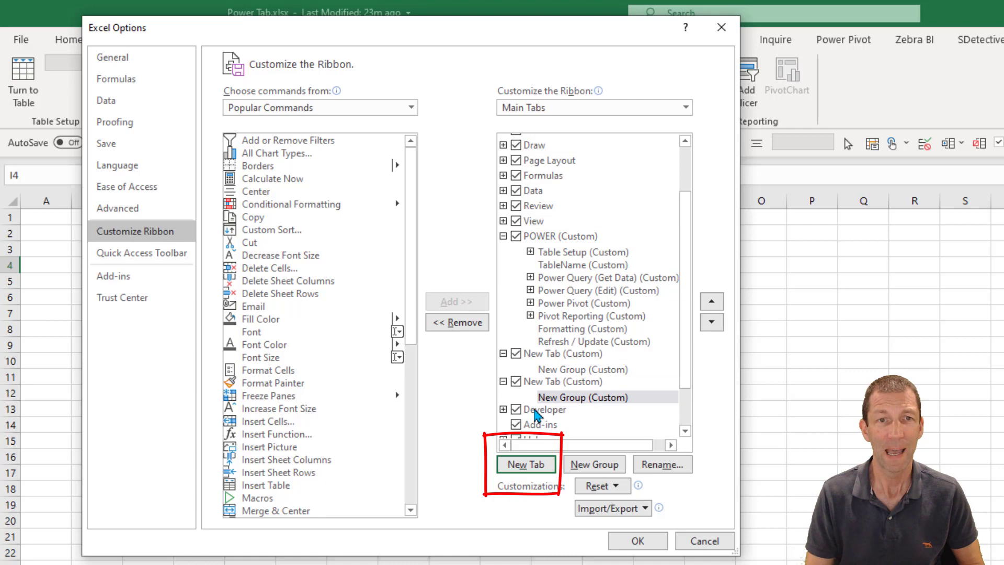
pyautogui.doubleClick(584, 382)
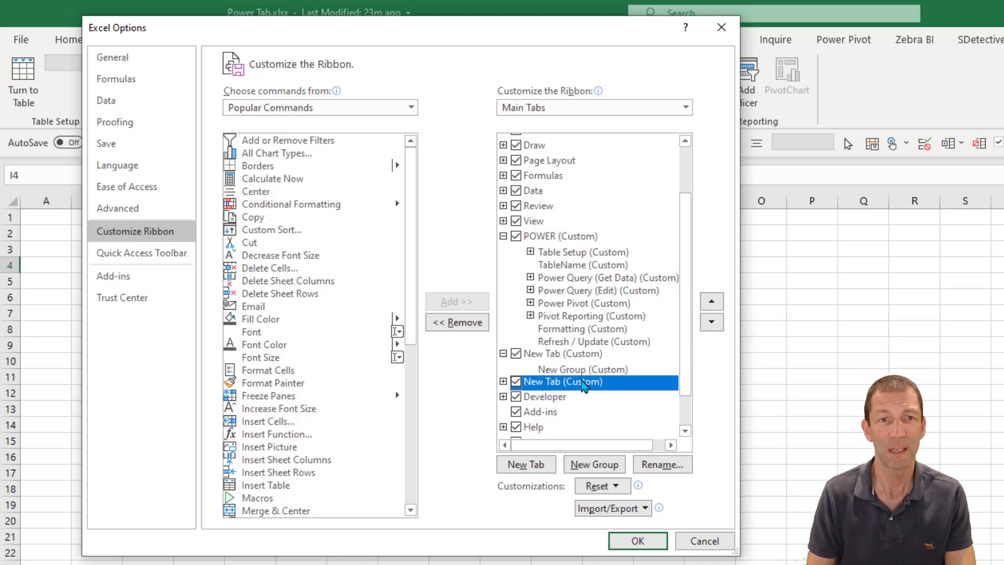
pyautogui.rightClick(583, 386)
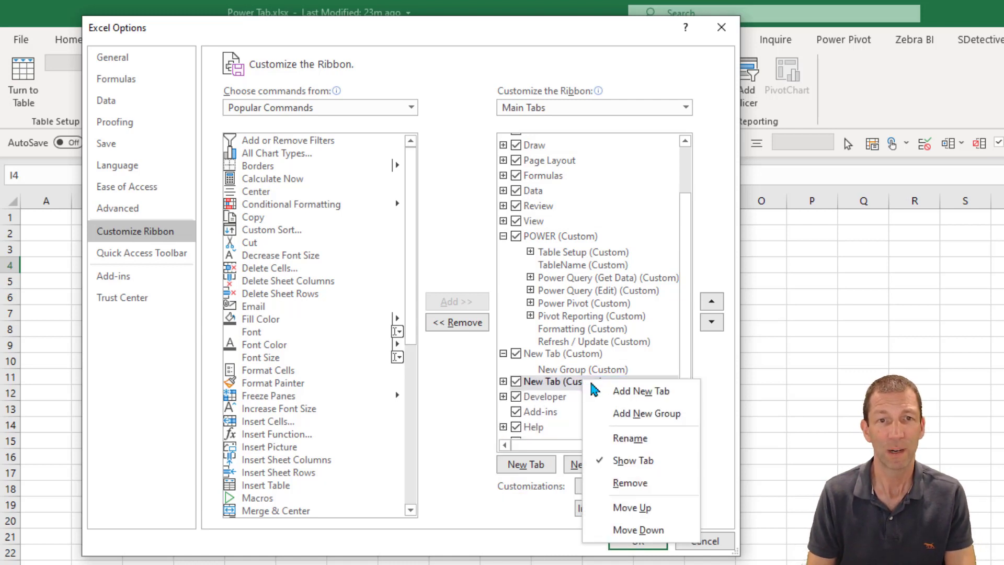
pyautogui.click(645, 453)
pyautogui.write('PQ Demo')
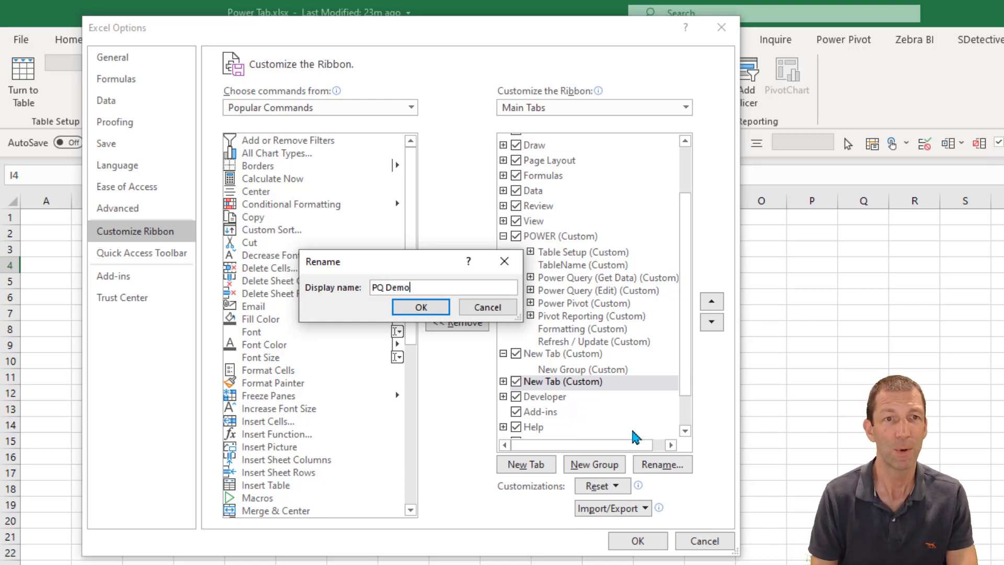
pyautogui.click(421, 306)
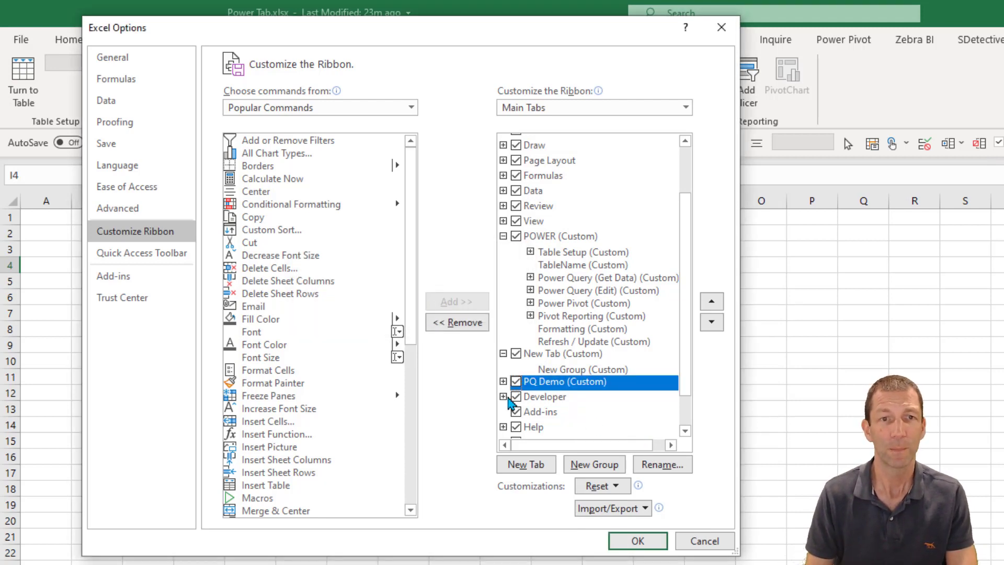
# Select PQ Demo's new group and pick Launch Power Query Editor from the All Commands list
pyautogui.click(502, 382)
pyautogui.click(583, 398)
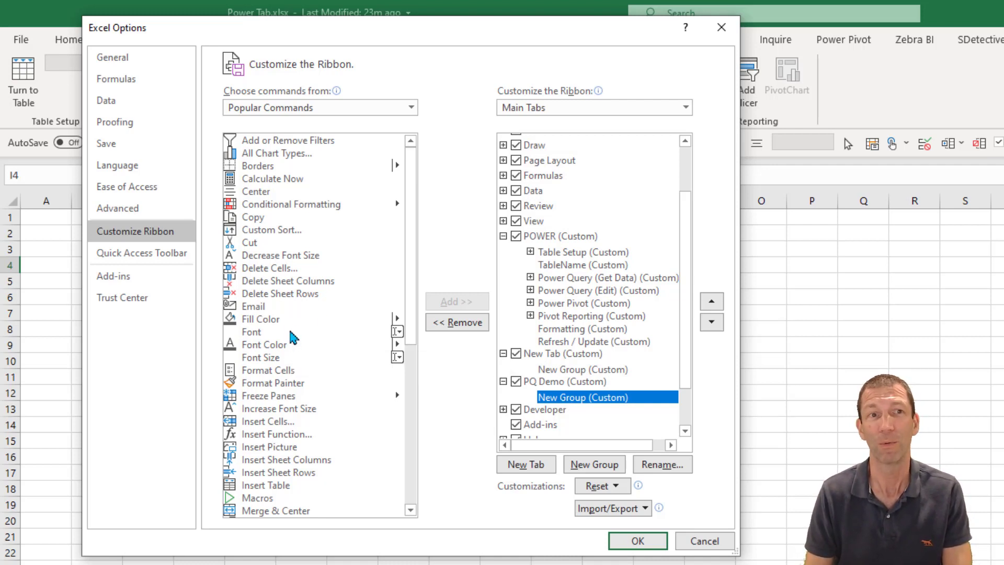
pyautogui.click(411, 108)
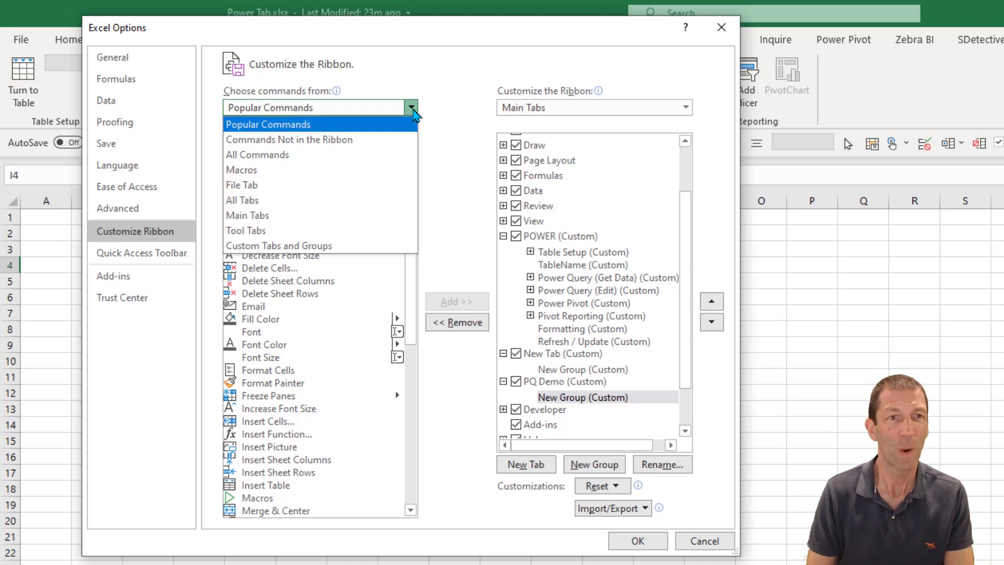
pyautogui.press('Escape')
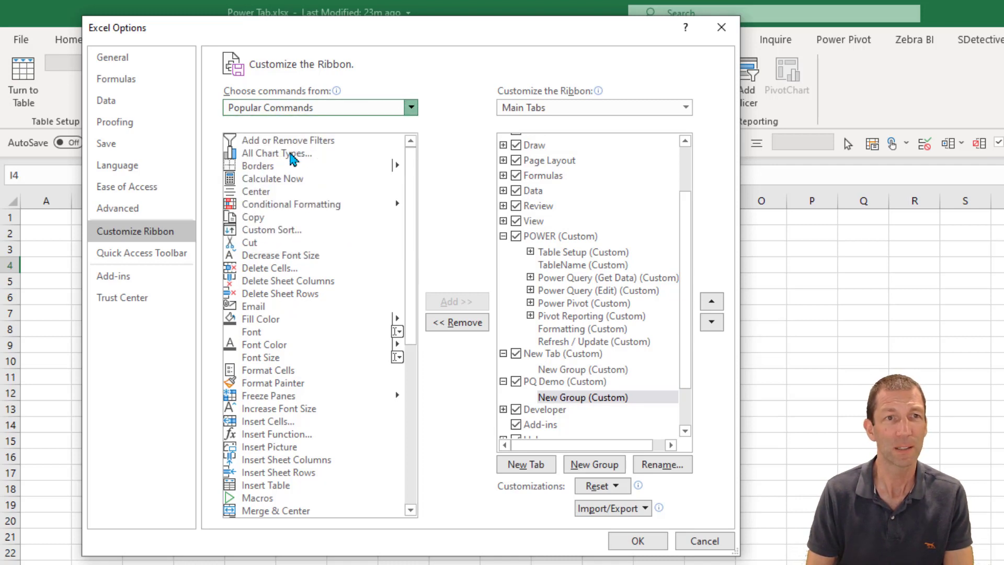
pyautogui.click(290, 272)
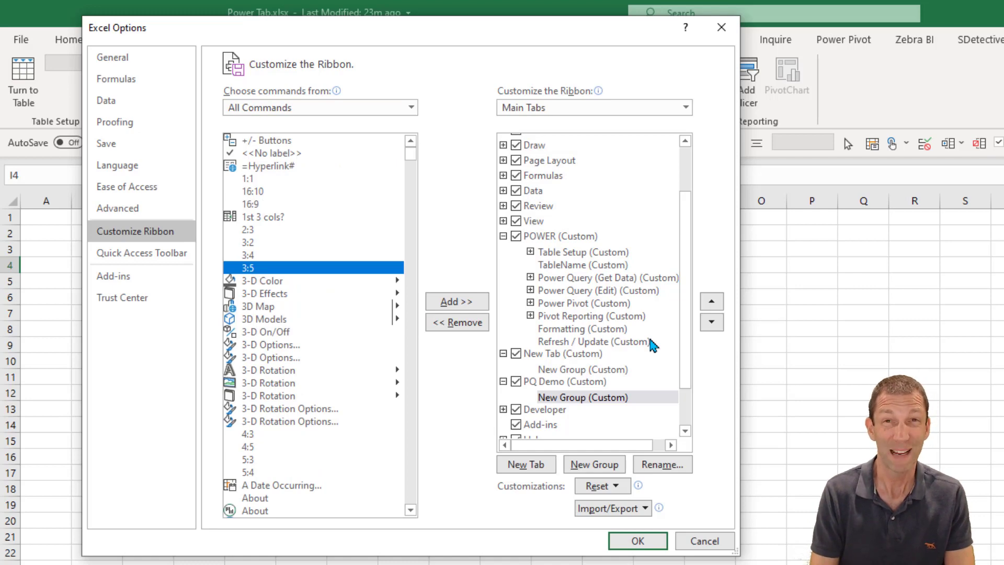
pyautogui.press('l')
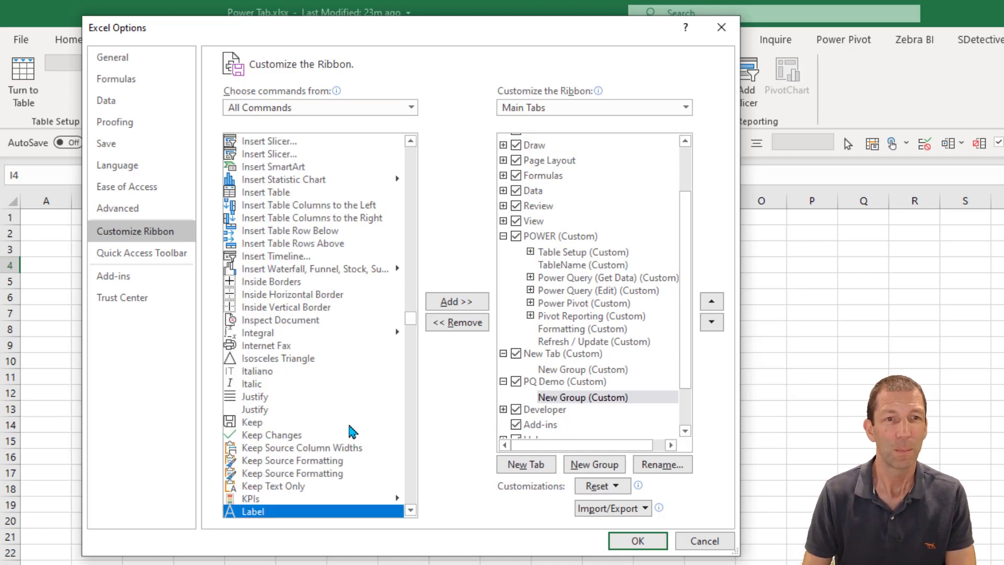
pyautogui.scroll(-3, 328, 431)
pyautogui.scroll(-3, 328, 431)
pyautogui.scroll(-3, 322, 435)
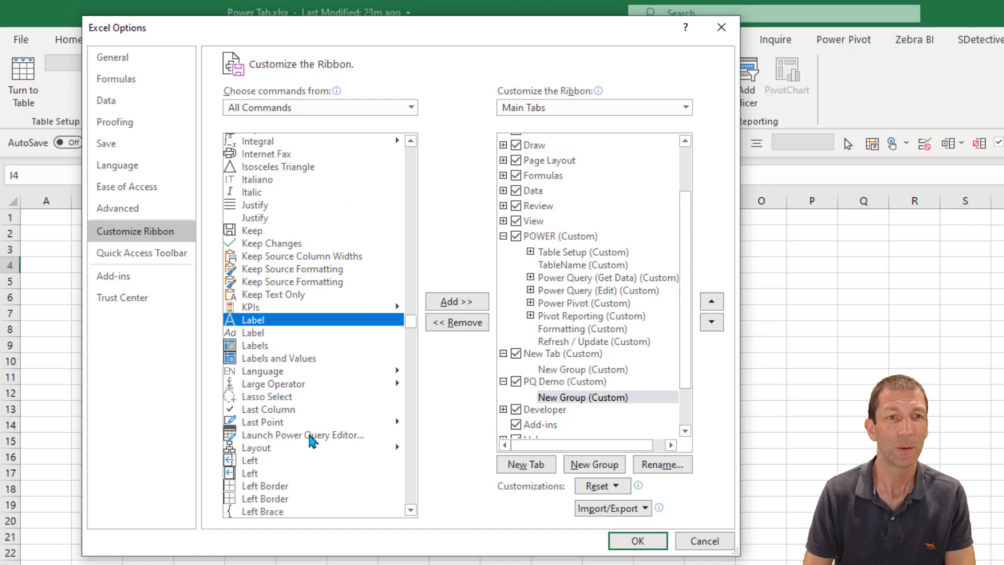
pyautogui.click(311, 436)
pyautogui.scroll(-3, 334, 474)
pyautogui.scroll(-3, 333, 474)
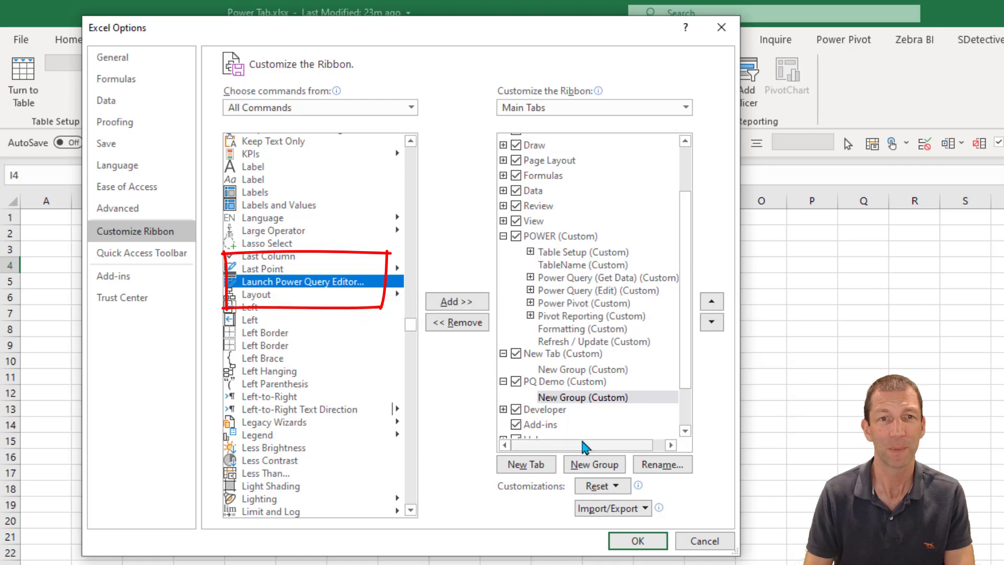
# Add the command to PQ Demo's new group and rename that group to 'Editing'
pyautogui.click(457, 302)
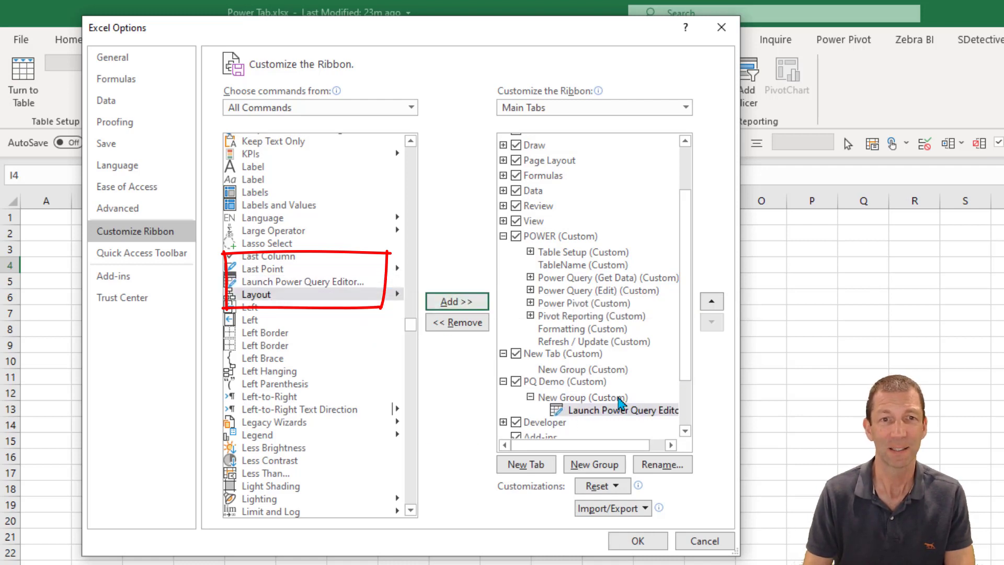
pyautogui.click(584, 397)
pyautogui.rightClick(600, 402)
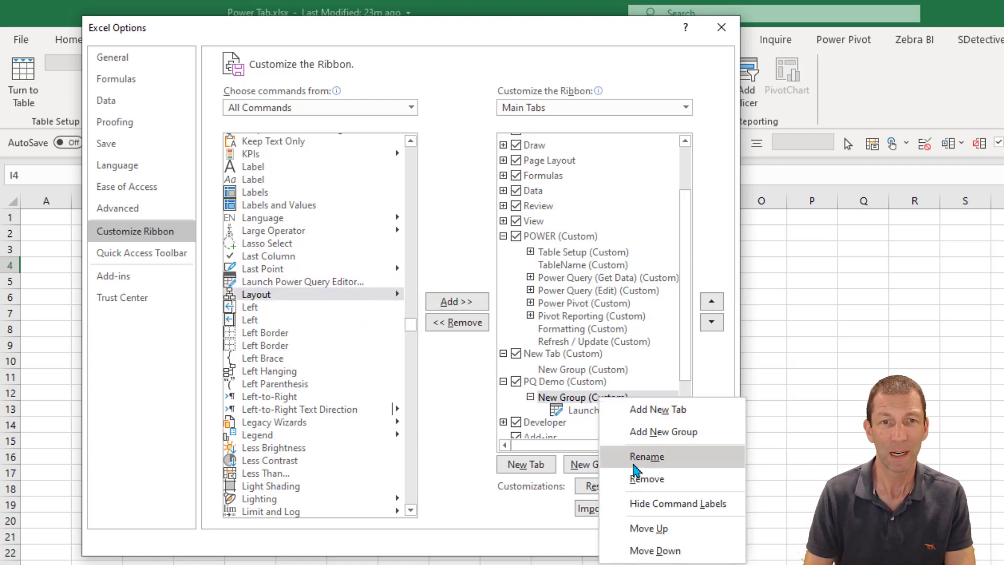
pyautogui.click(636, 453)
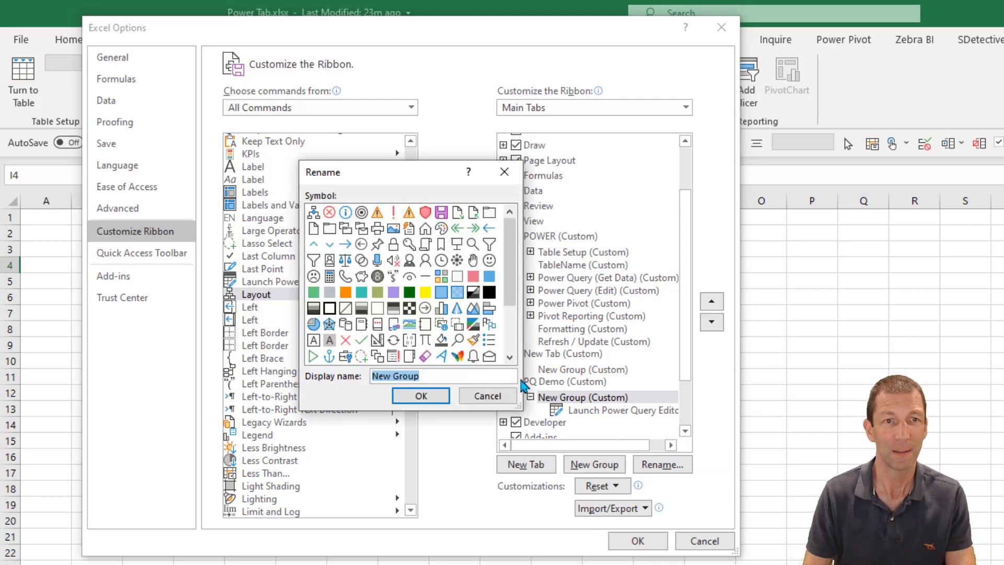
pyautogui.write('Editing')
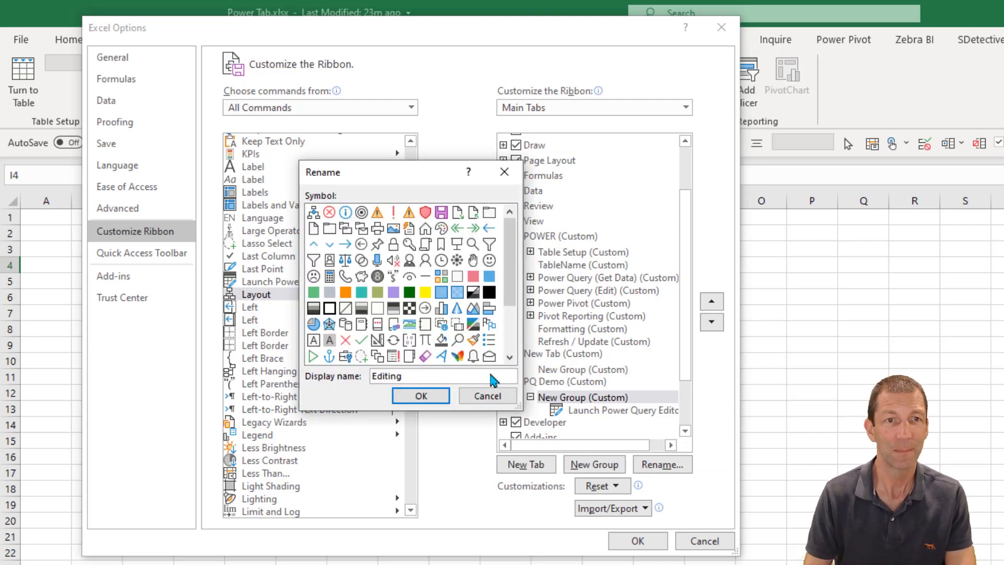
pyautogui.click(421, 395)
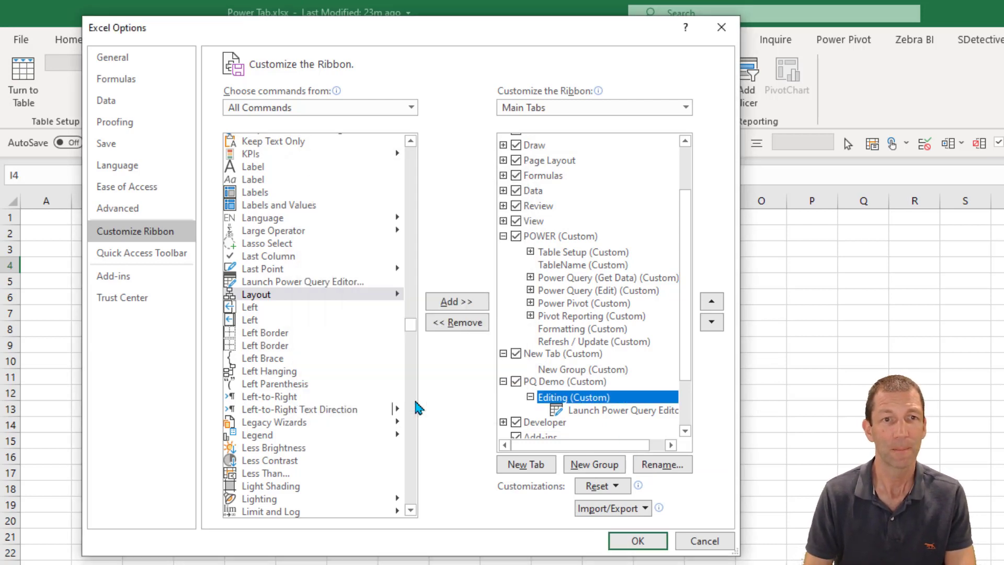
# Rename the added Launch Power Query Editor command to 'Transform Data'
pyautogui.click(613, 412)
pyautogui.rightClick(610, 413)
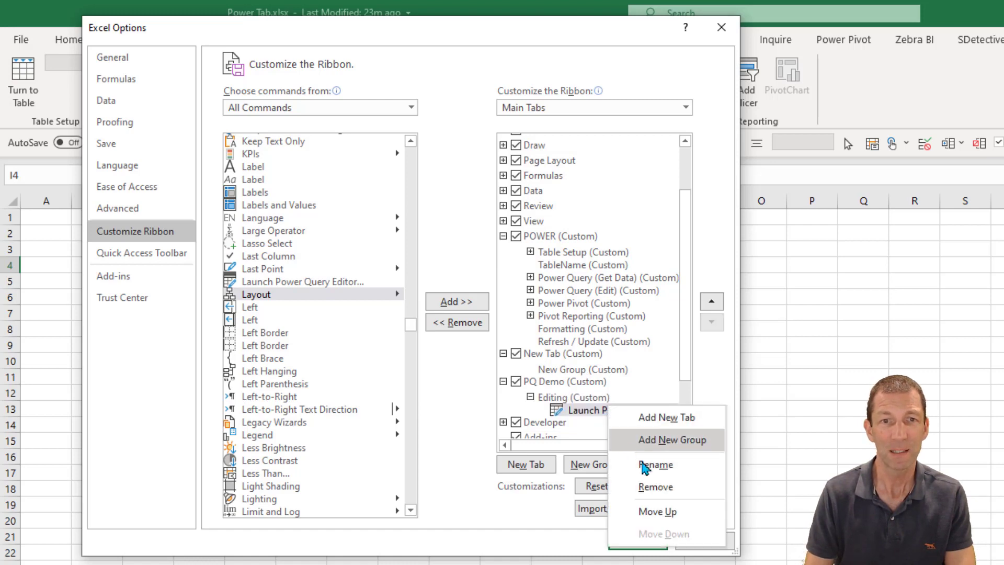
pyautogui.click(645, 466)
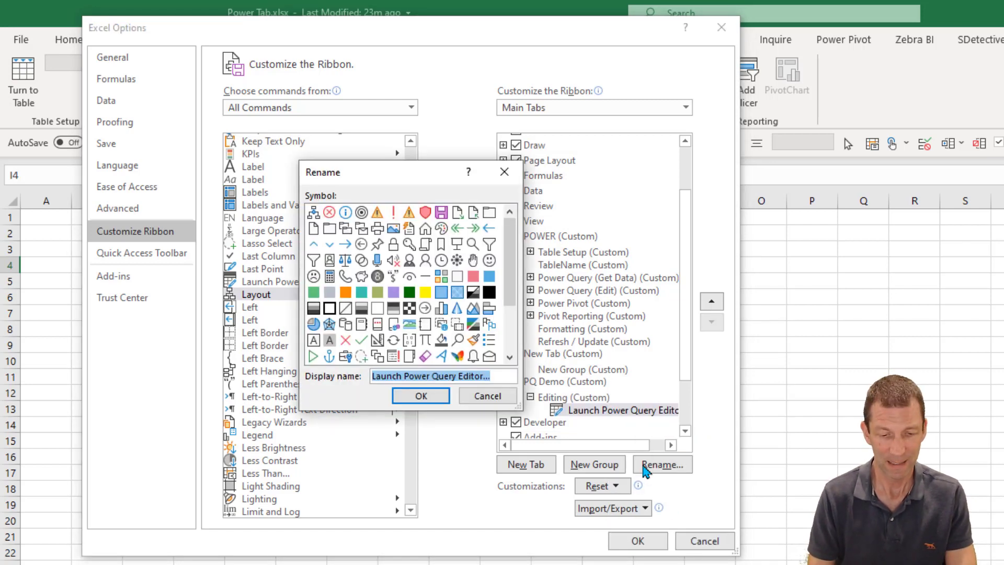
pyautogui.write('Transform Data')
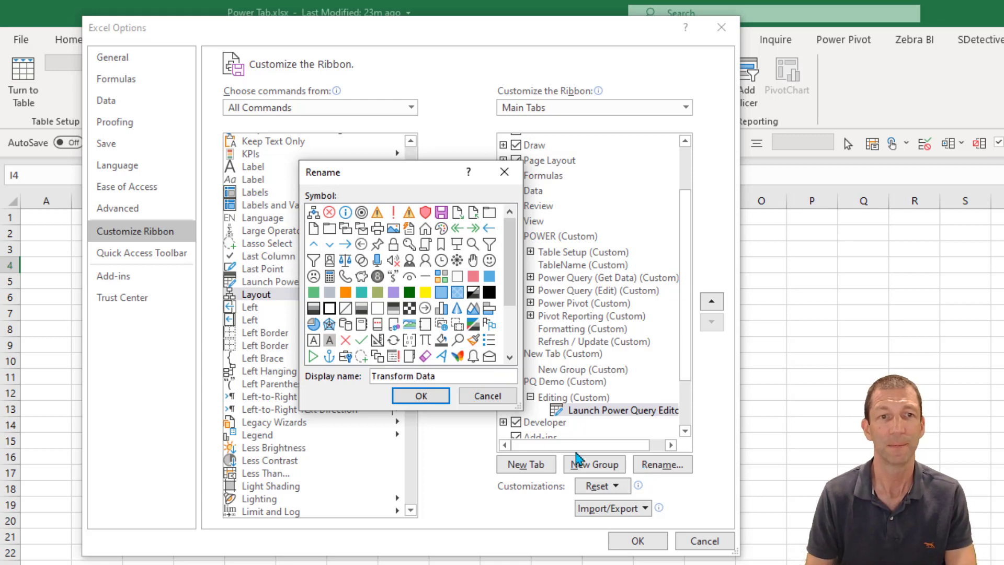
pyautogui.click(421, 396)
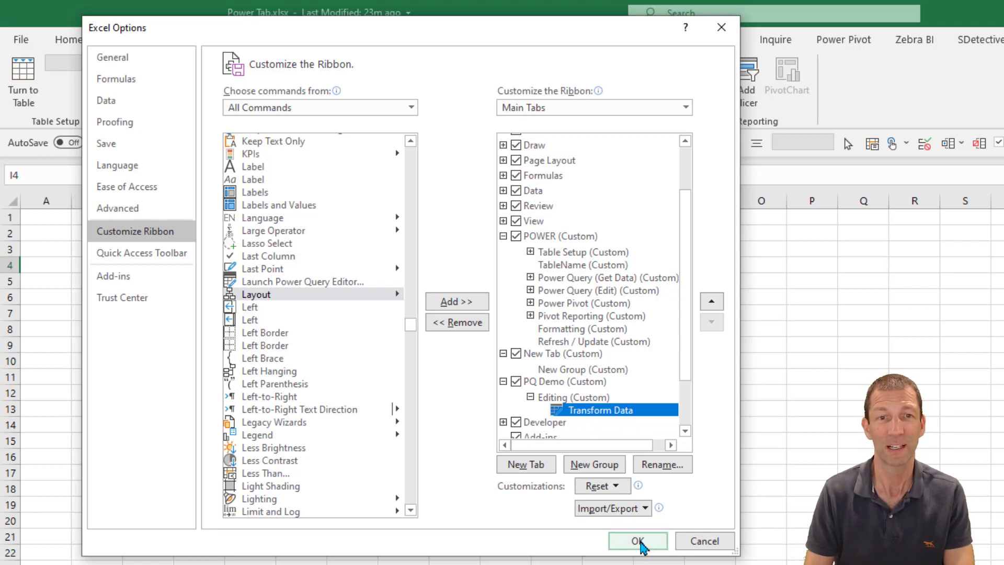
# Apply the ribbon customizations so the PQ Demo tab appears with its Transform Data button
pyautogui.click(639, 544)
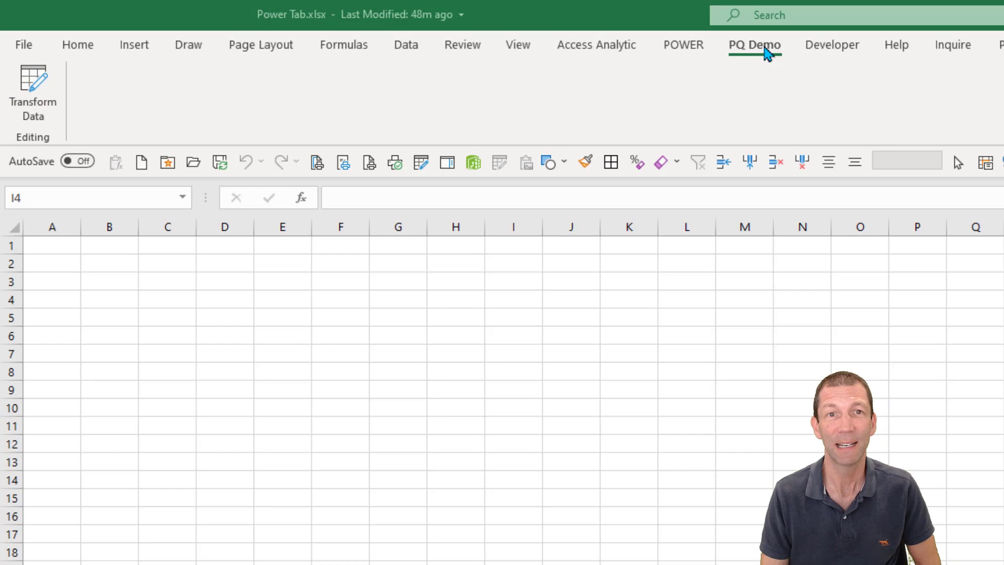
# Reopen ribbon customization and locate Power Pivot's Manage and Measures commands under Main Tabs
pyautogui.rightClick(765, 49)
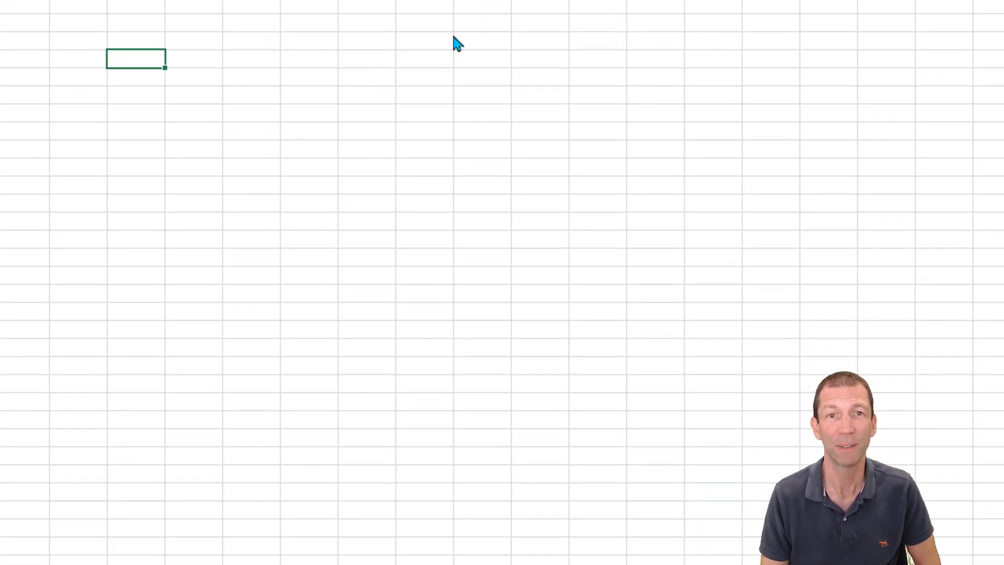
pyautogui.click(451, 31)
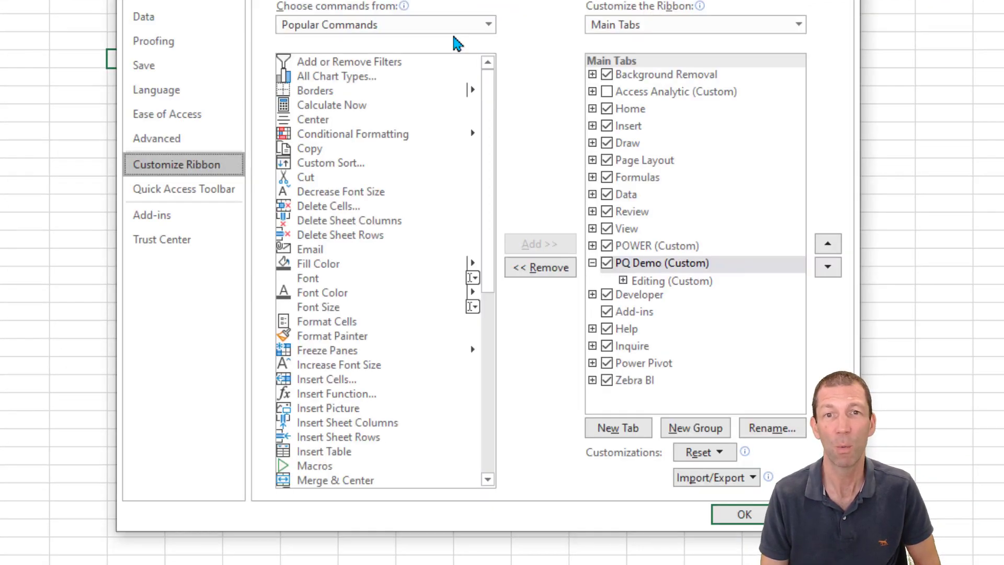
pyautogui.click(352, 25)
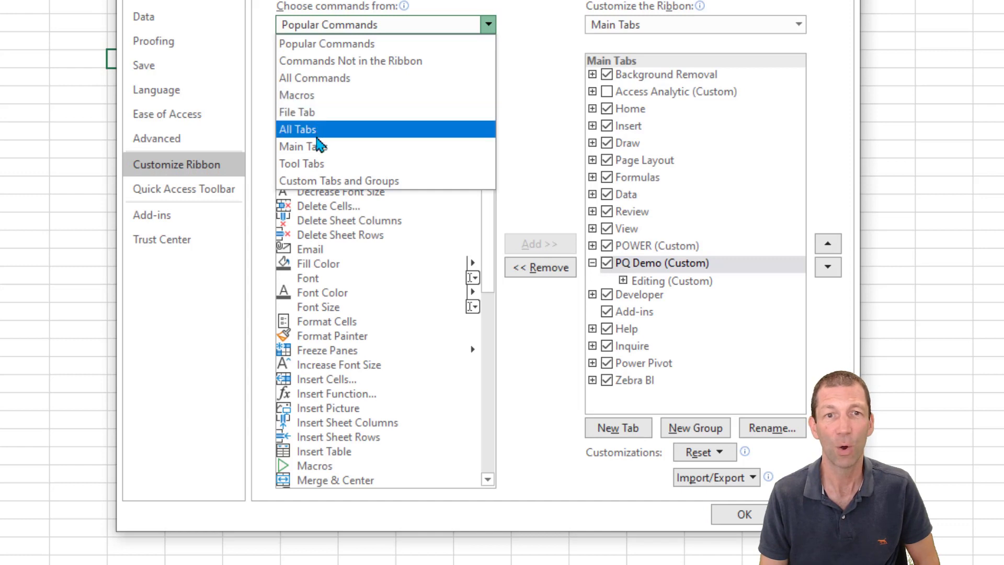
pyautogui.click(304, 146)
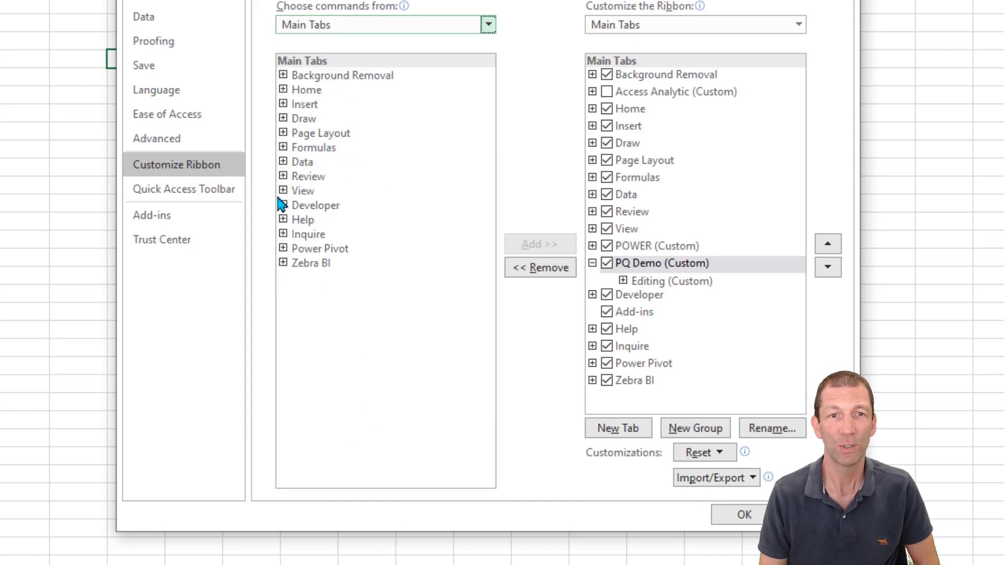
pyautogui.click(283, 162)
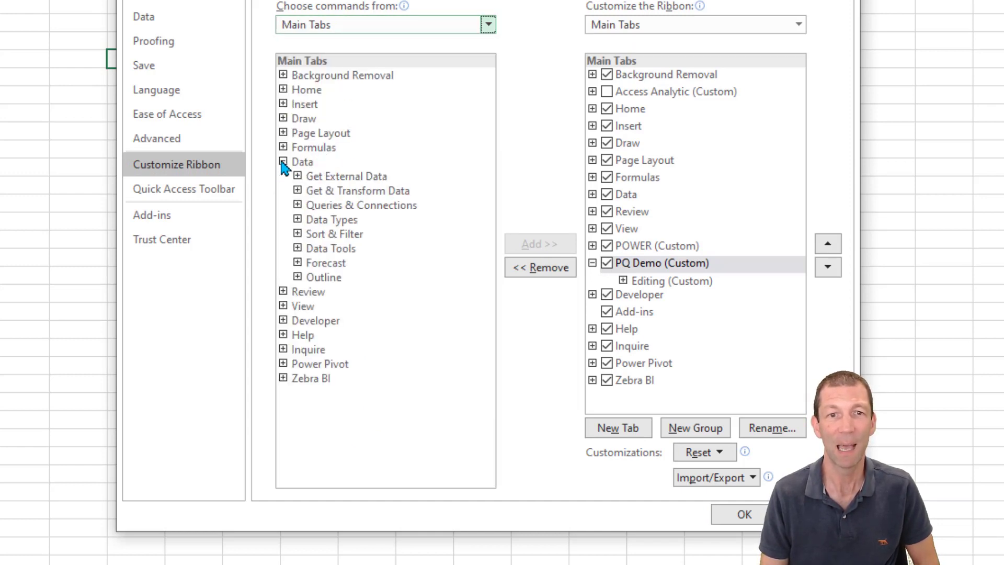
pyautogui.click(283, 364)
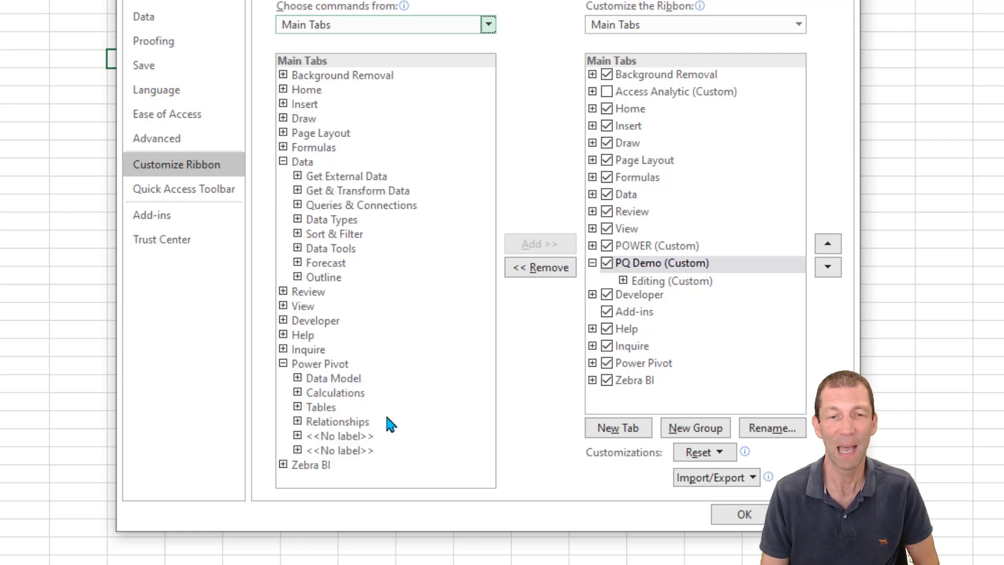
pyautogui.click(298, 378)
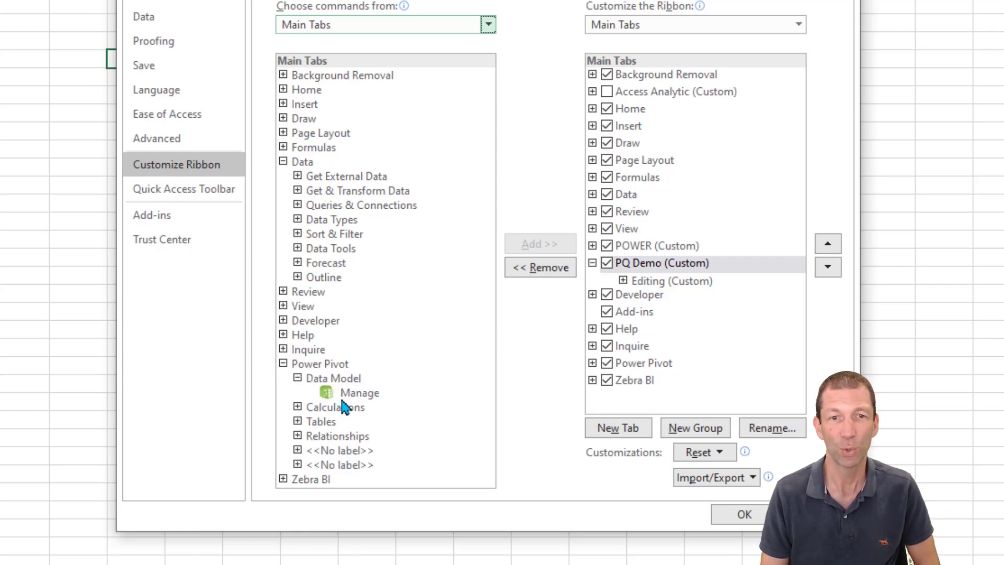
pyautogui.click(359, 393)
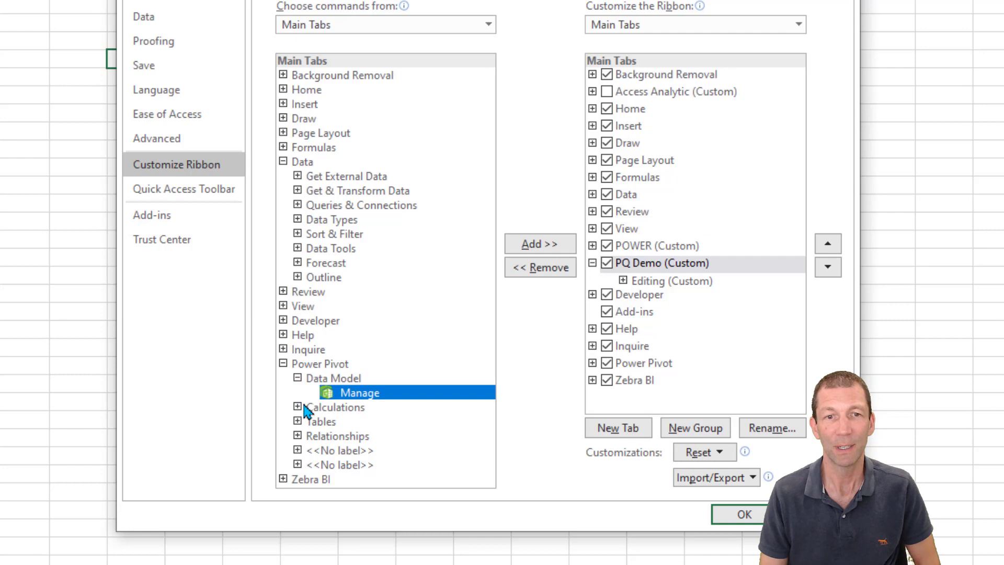
pyautogui.click(298, 407)
pyautogui.click(363, 422)
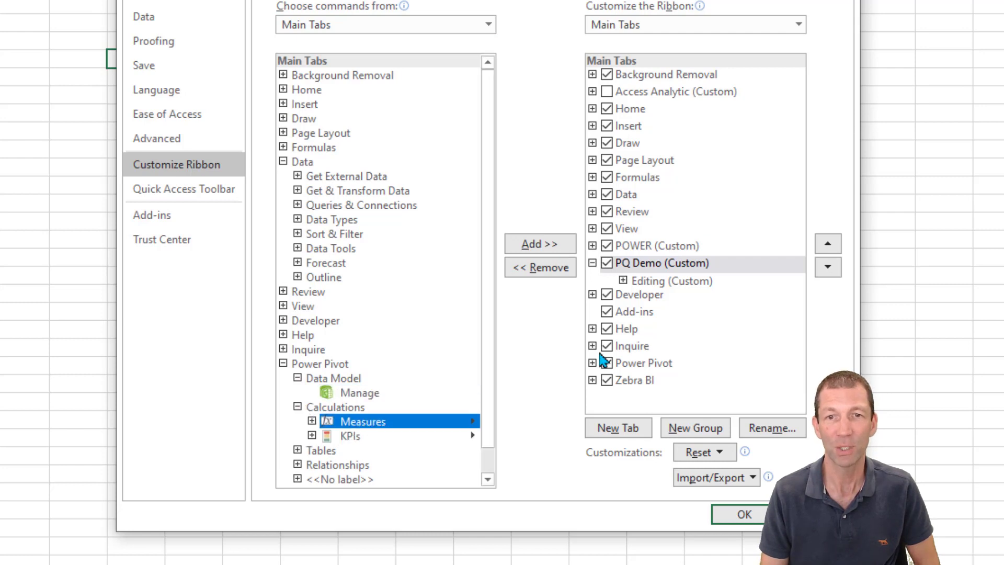
# After a failed direct add to PQ Demo, create a new group there named 'Data Model'
pyautogui.click(662, 263)
pyautogui.click(360, 393)
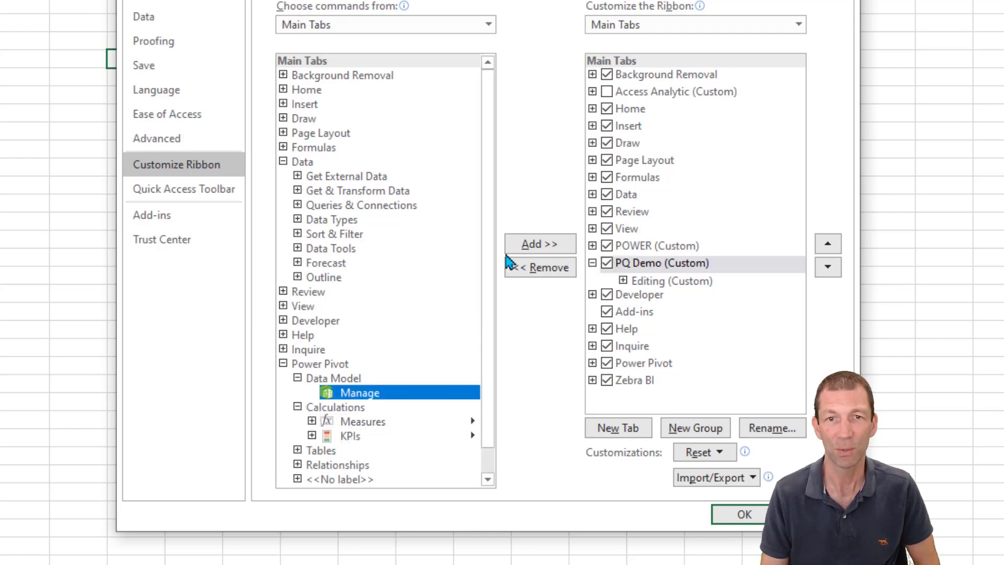
pyautogui.click(540, 244)
pyautogui.click(496, 288)
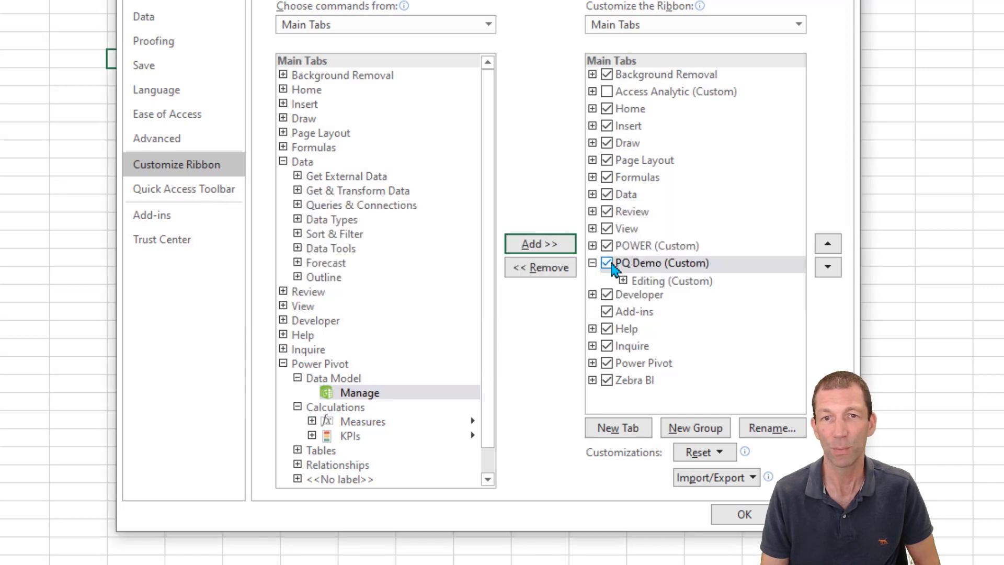
pyautogui.click(695, 428)
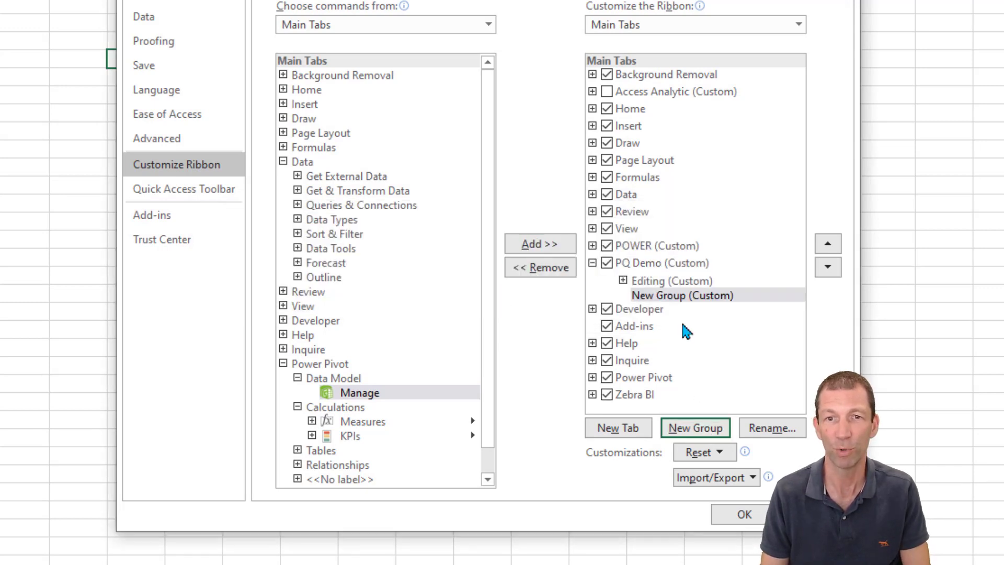
pyautogui.click(759, 429)
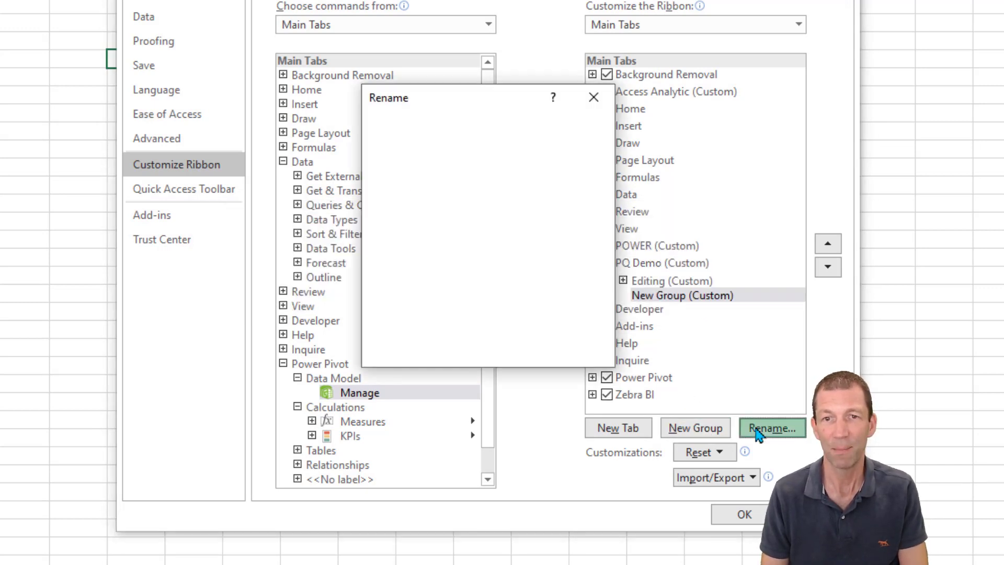
pyautogui.write('D')
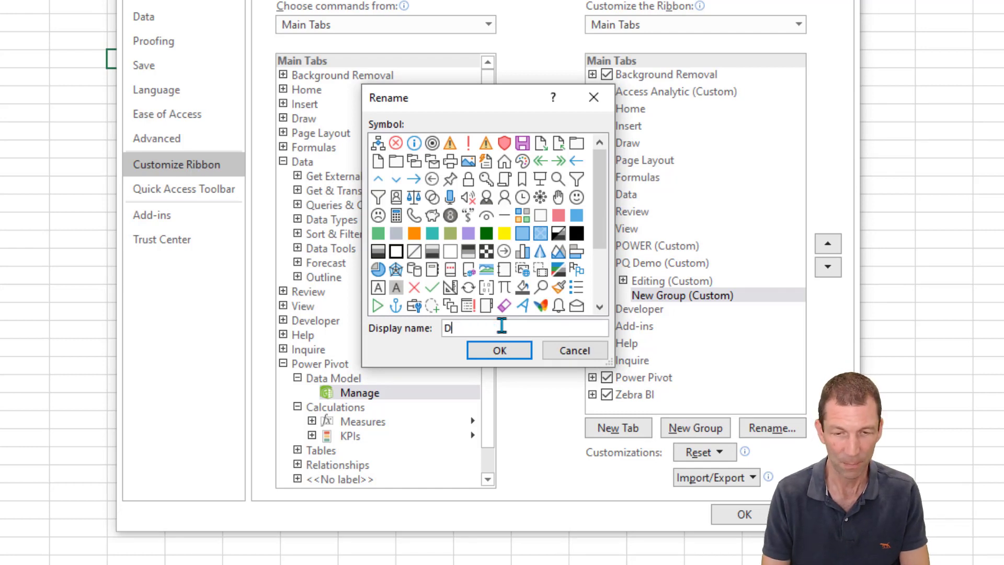
pyautogui.write('ata Model')
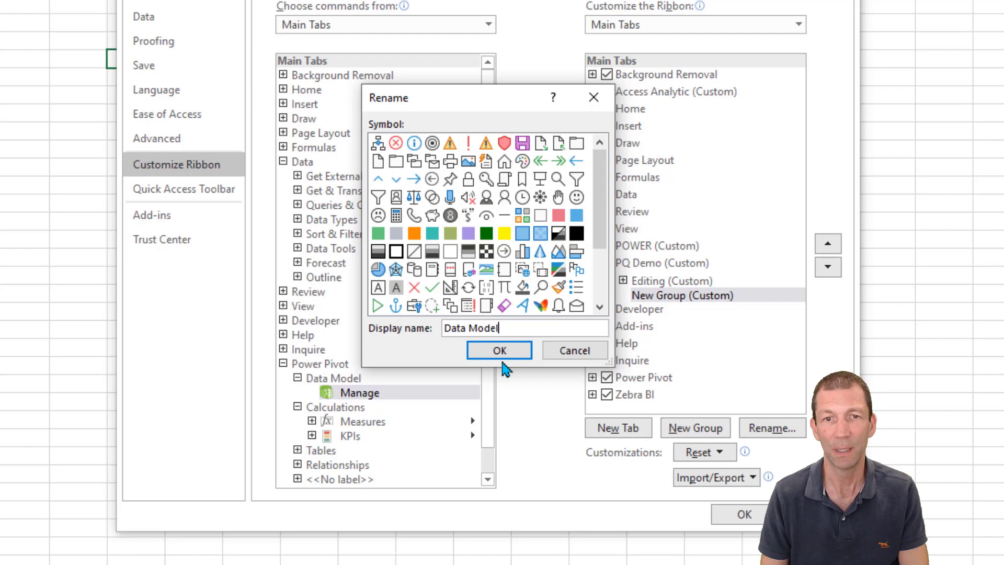
pyautogui.click(500, 350)
# Add the Manage and Measures commands to the Data Model group
pyautogui.click(368, 392)
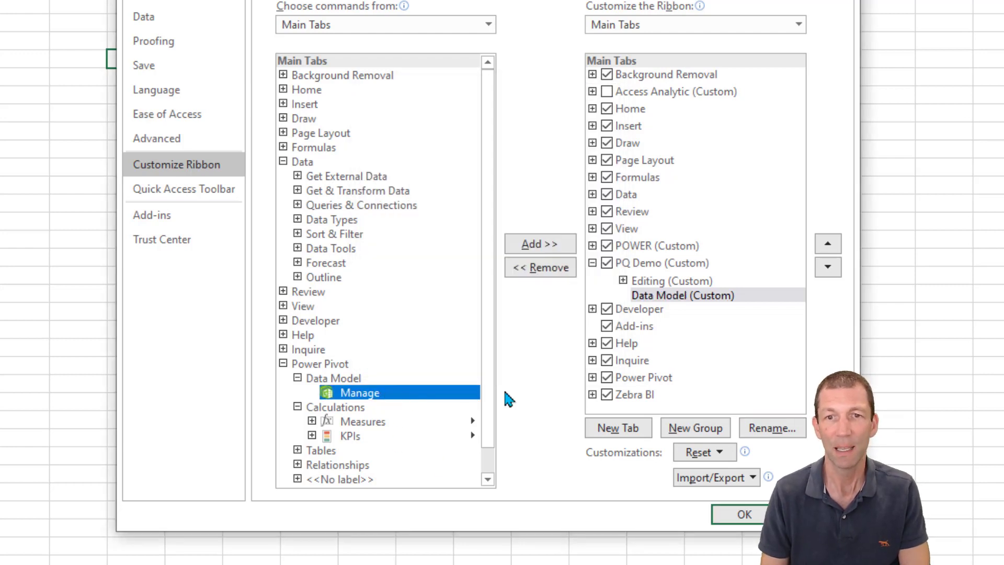
pyautogui.click(540, 244)
pyautogui.click(362, 421)
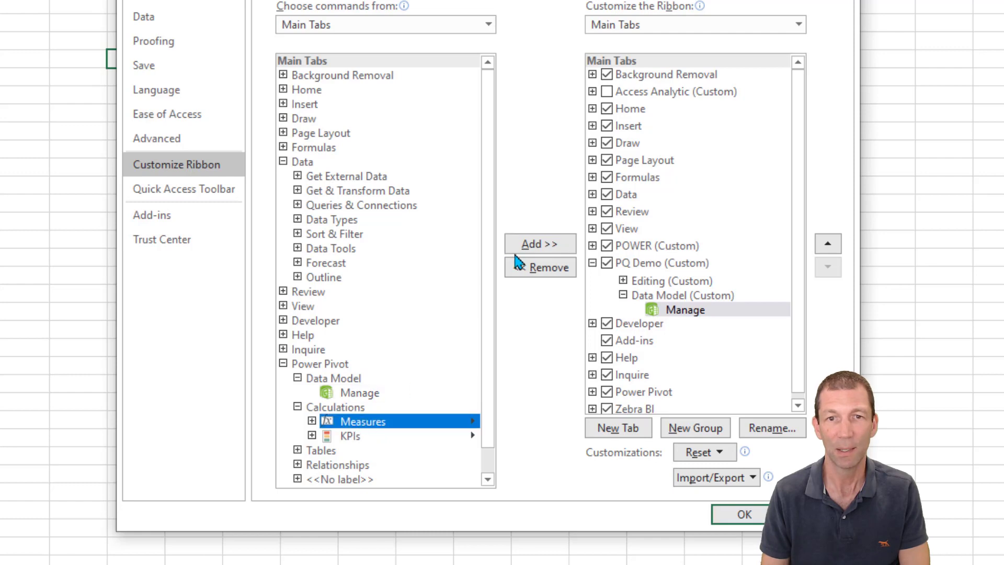
pyautogui.click(539, 244)
pyautogui.click(350, 435)
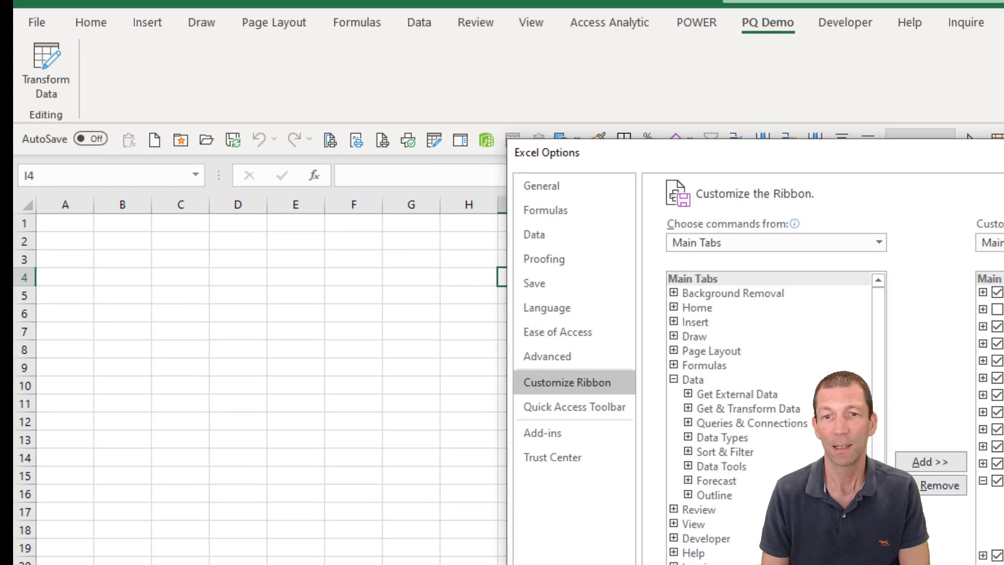
# Apply the changes and view the PQ Demo tab showing Manage and Measures under Data Model
pyautogui.click(744, 515)
pyautogui.click(105, 30)
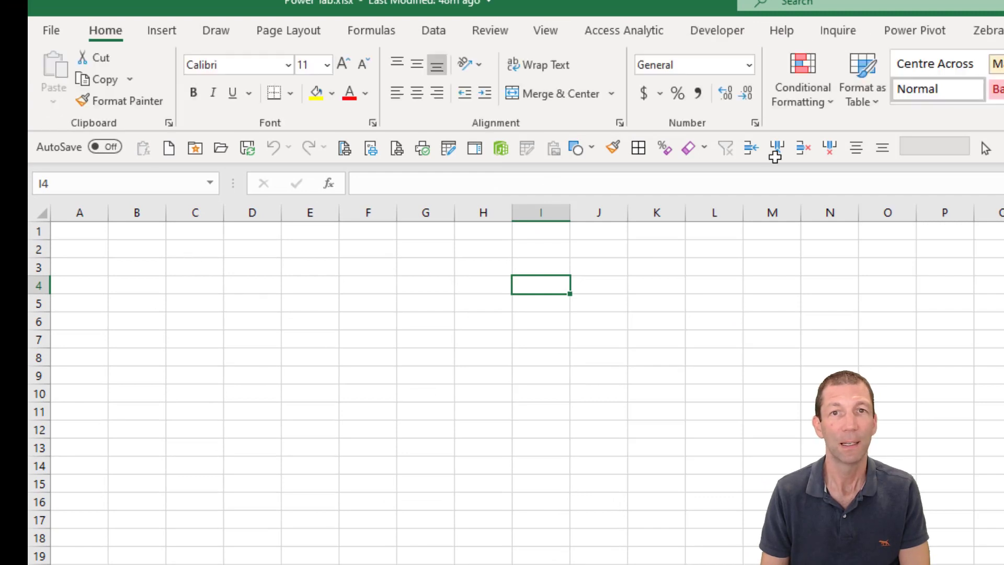
pyautogui.click(782, 31)
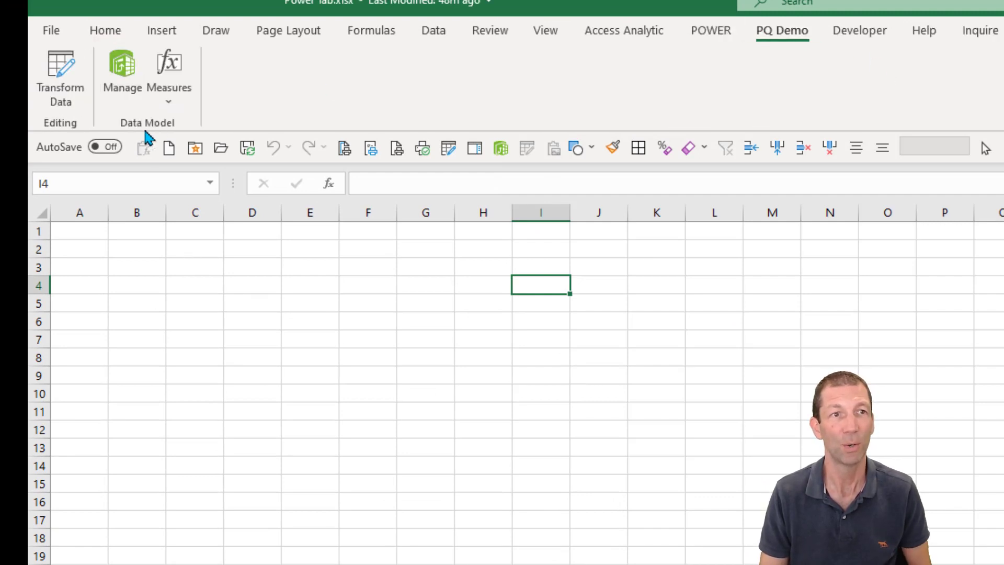